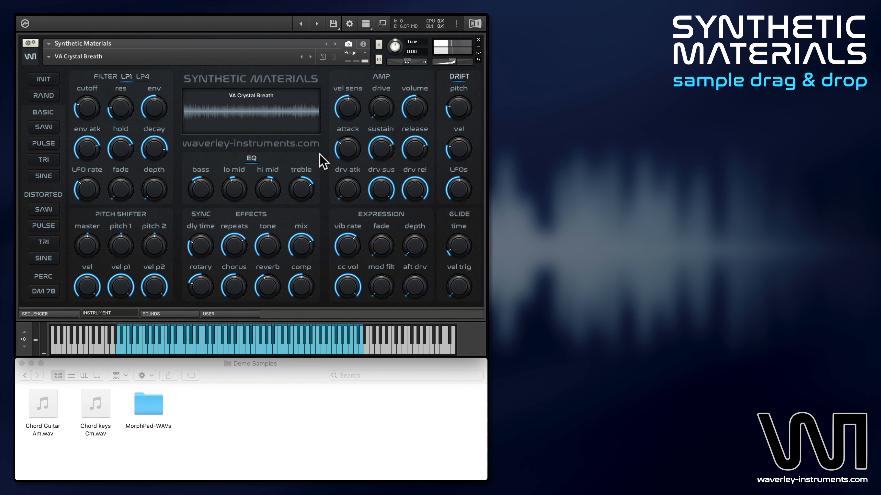
- Open the user sample zones and audition MorphPad-06-C3.wav from the MorphPad-WAVs folder
left_click(236, 313)
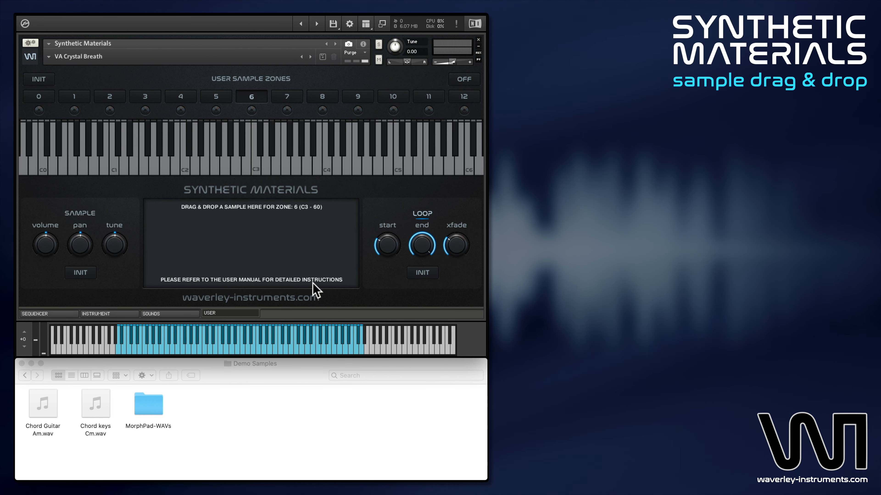
double_click(150, 409)
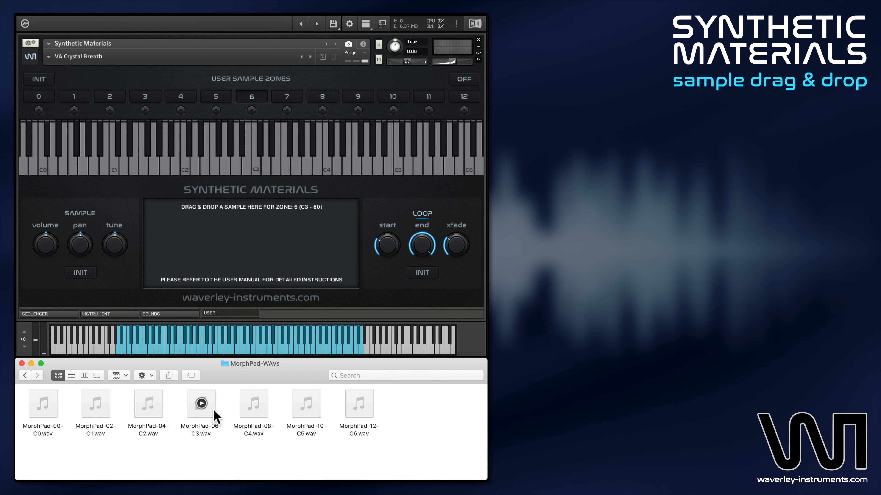
double_click(201, 403)
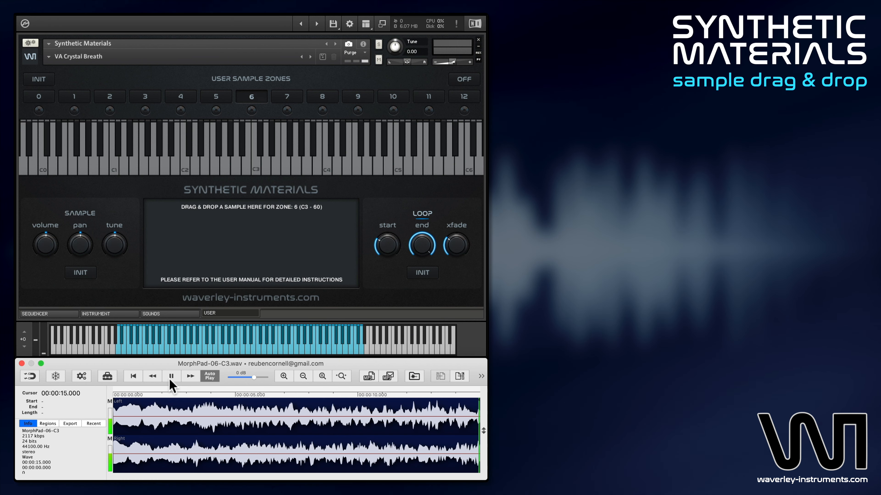
left_click(21, 363)
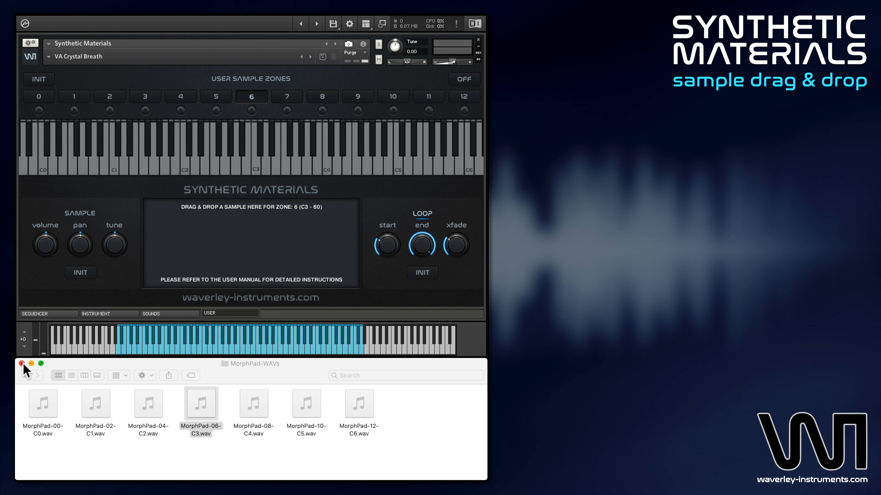
- Load the Init snapshot, look through the instrument and sounds pages, and return to the user sample zones
left_click(49, 58)
left_click(49, 58)
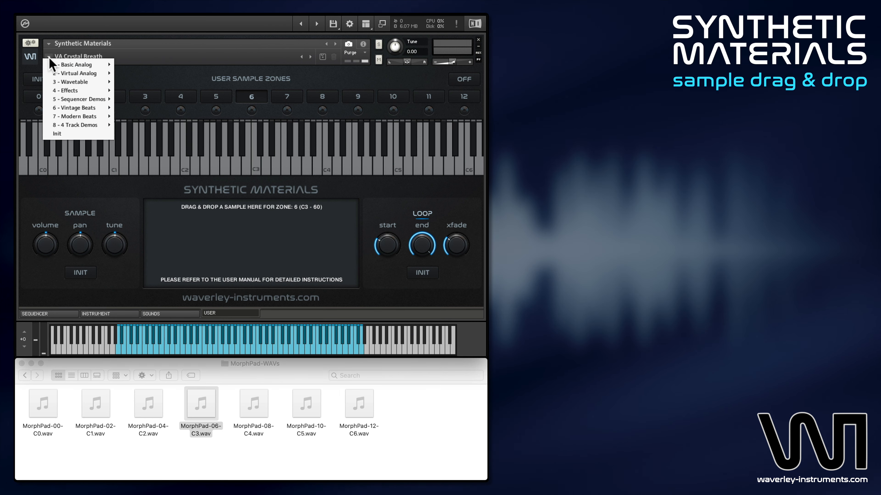
left_click(71, 138)
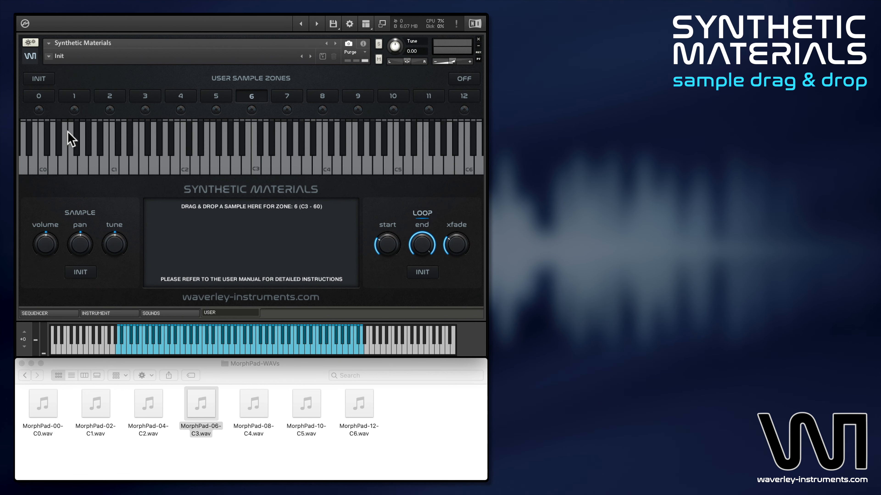
left_click(111, 313)
left_click(152, 314)
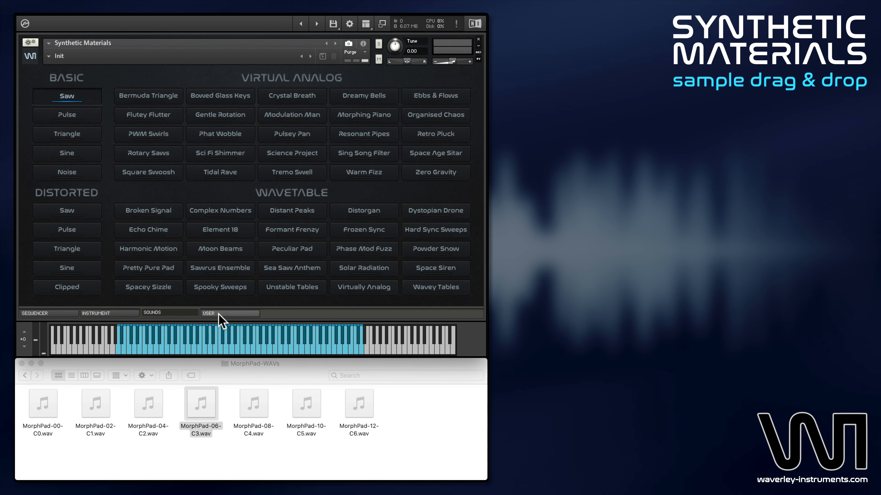
left_click(218, 313)
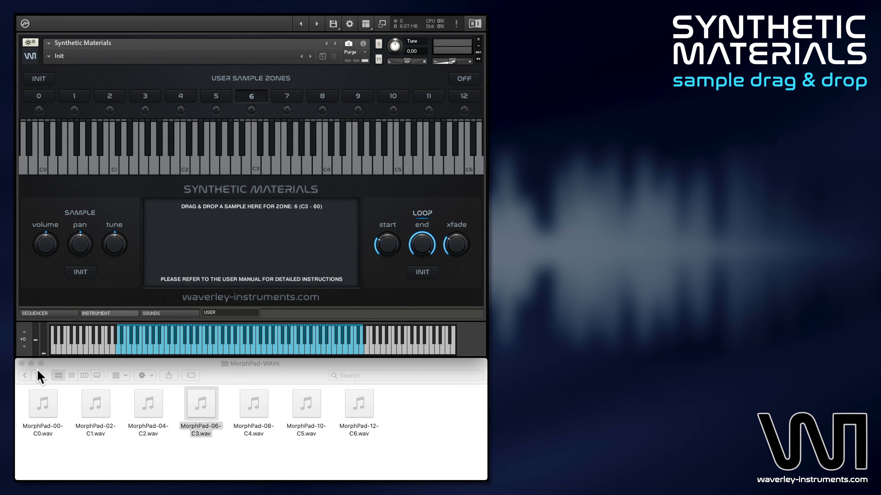
- Load Chord keys Cm.wav from the Demo Samples folder into user zone 6 and close its audio preview
left_click(25, 375)
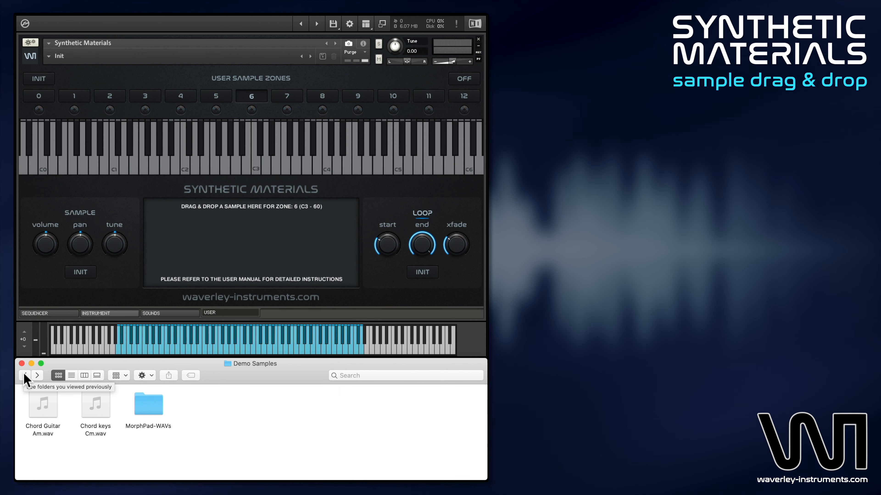
left_click_drag(95, 406, 231, 271)
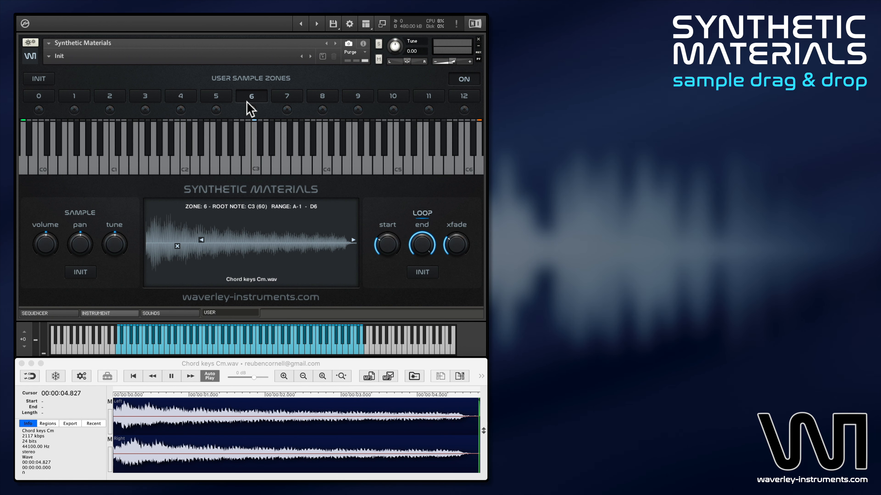
left_click(21, 364)
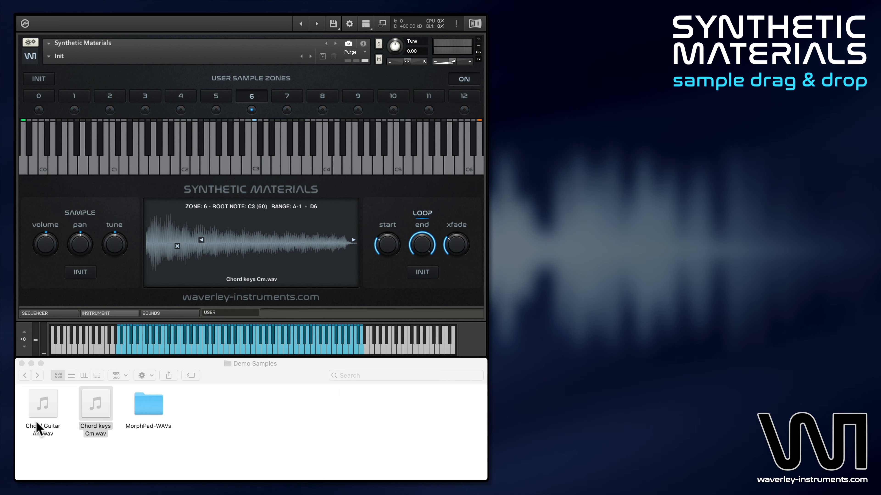
- Audition Chord Guitar Am.wav, load it into user zone 6 and raise its sample tuning
double_click(42, 426)
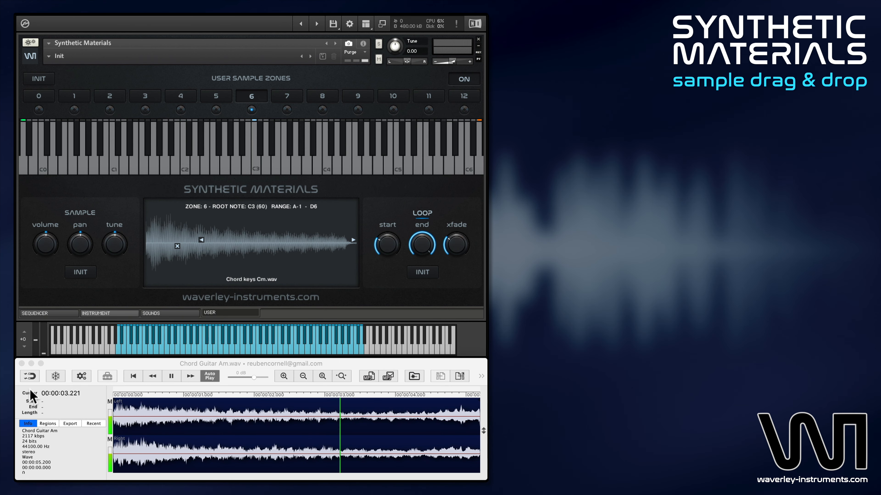
left_click(22, 363)
left_click_drag(39, 423, 227, 272)
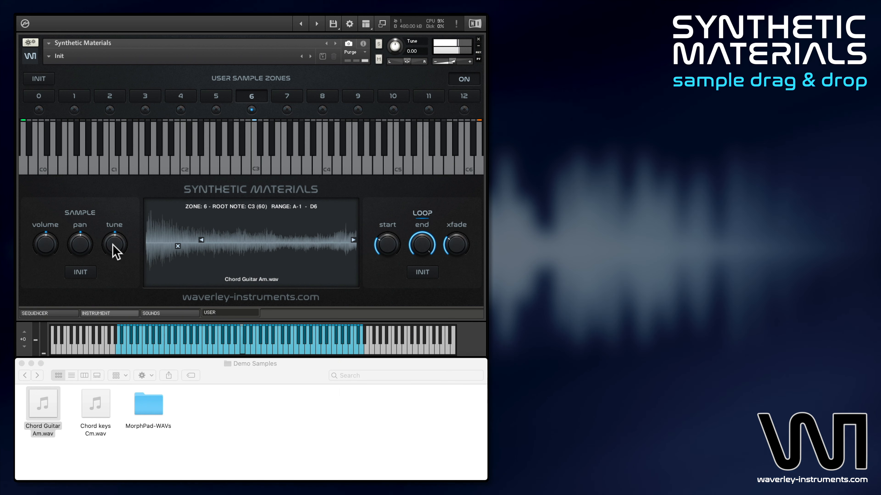
left_click_drag(112, 244, 116, 230)
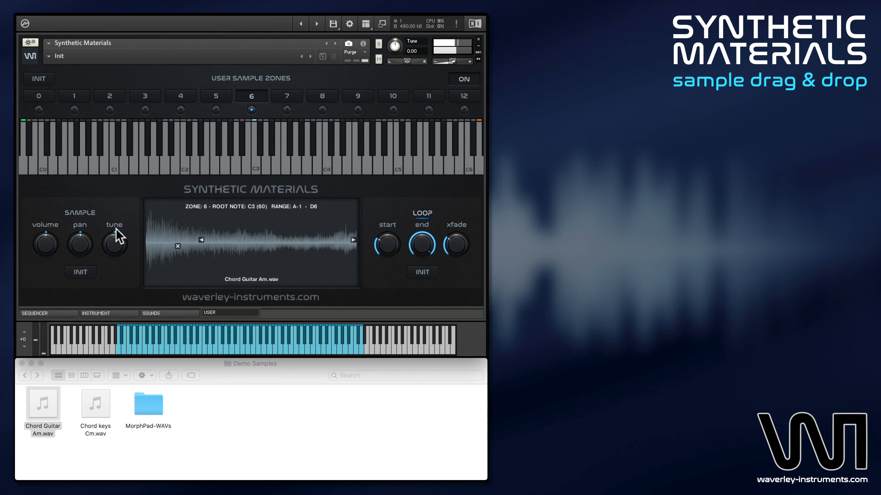
- Initialise all user sample zones and open the MorphPad-WAVs folder
left_click(40, 79)
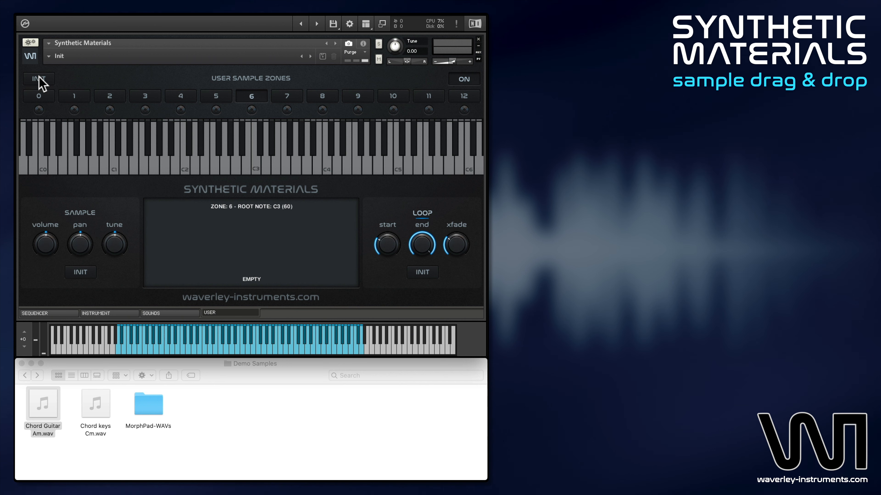
left_click(153, 408)
double_click(152, 404)
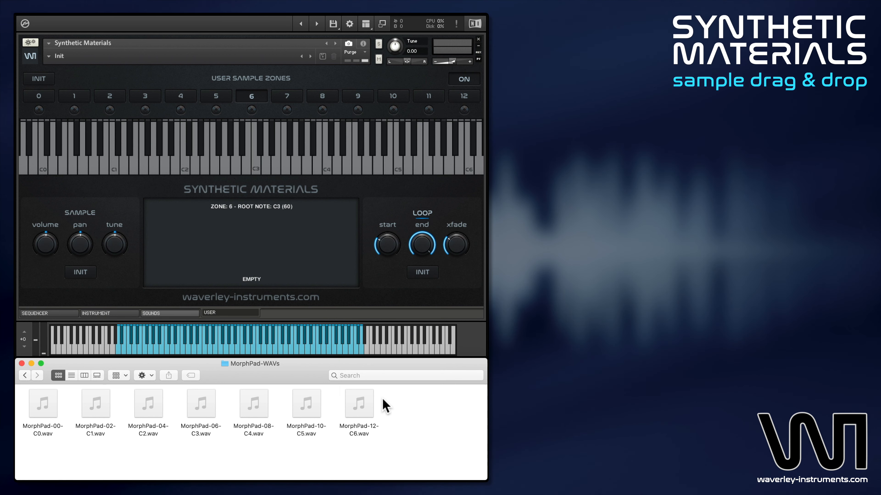
- Load MorphPad-06-C3.wav into user zone 6
left_click(217, 97)
left_click(184, 94)
left_click(254, 97)
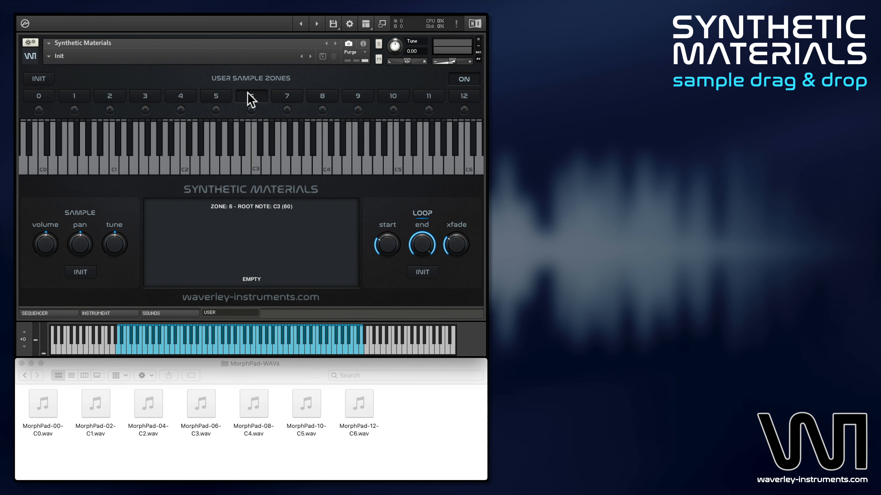
left_click_drag(199, 426, 243, 270)
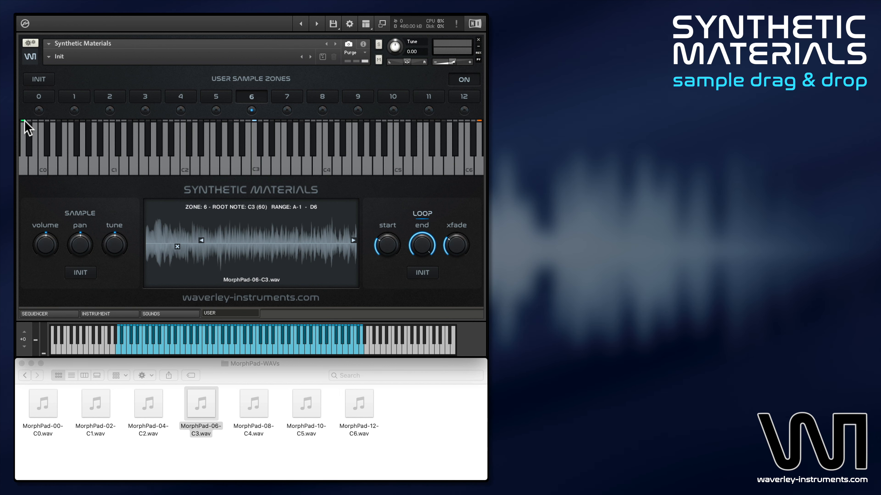
- Load MorphPad-00-C0.wav into user zone 0 and MorphPad-02-C1.wav into zone 2
left_click(42, 96)
left_click(51, 414)
left_click_drag(51, 414, 212, 246)
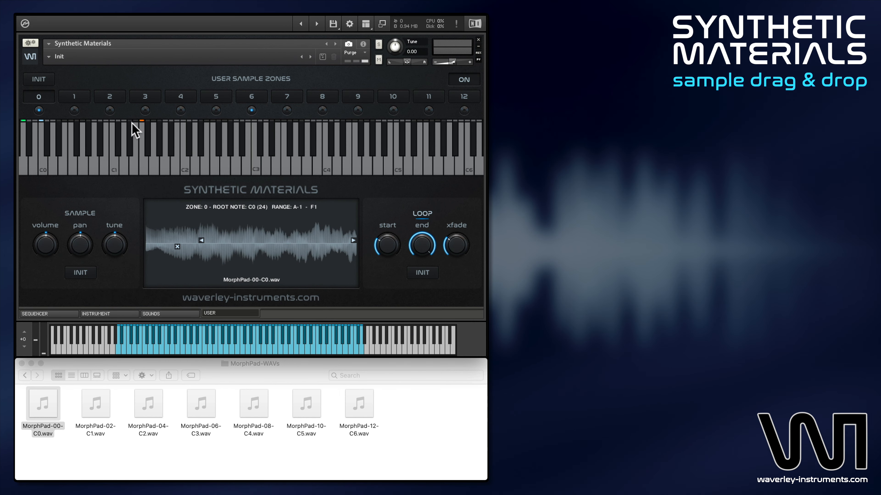
left_click(110, 99)
left_click_drag(96, 404, 186, 135)
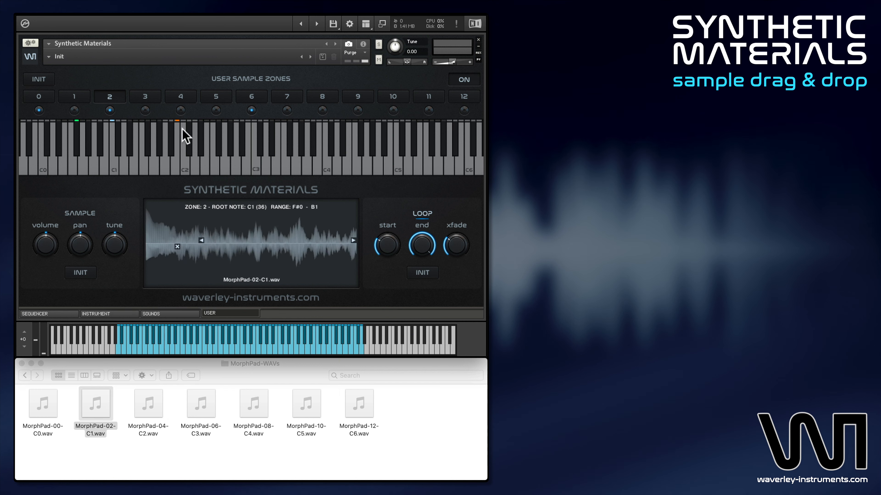
- Load MorphPad-04-C2.wav into user zone 4 and MorphPad-08-C4.wav into zone 8
left_click(180, 96)
left_click_drag(148, 403, 243, 264)
left_click(322, 96)
left_click_drag(253, 403, 267, 264)
- Load MorphPad-10-C5.wav into user zone 10 and MorphPad-12-C6.wav into zone 12
left_click(393, 97)
left_click_drag(306, 404, 262, 265)
left_click(462, 102)
left_click_drag(359, 403, 261, 259)
- Set the sample tune of user zone 6 to 0.01 semitones
left_click(391, 102)
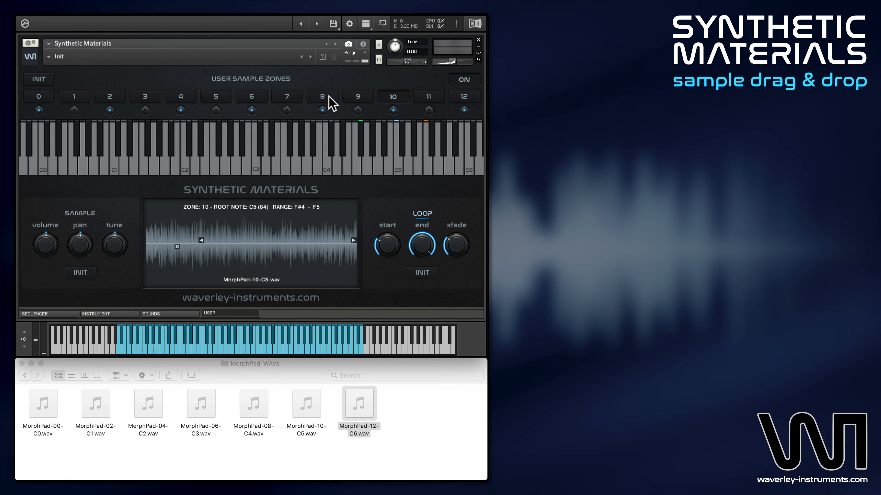
left_click(251, 100)
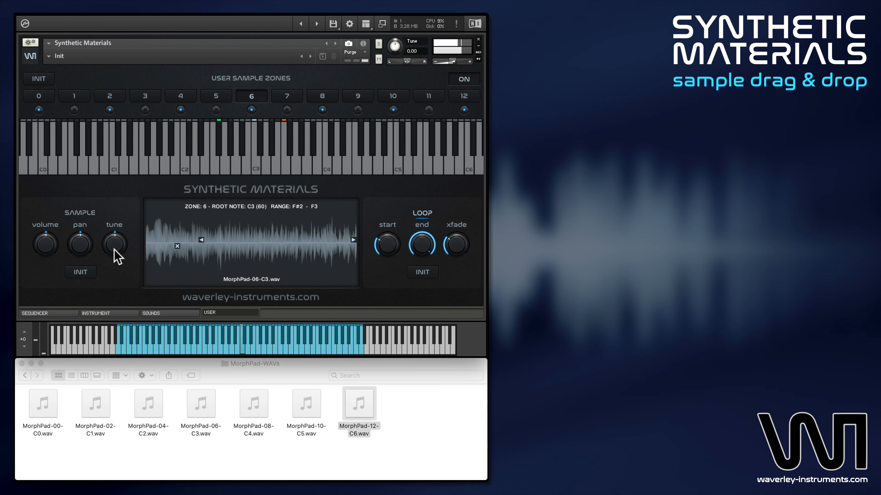
left_click_drag(114, 249, 114, 238)
left_click_drag(115, 243, 116, 262)
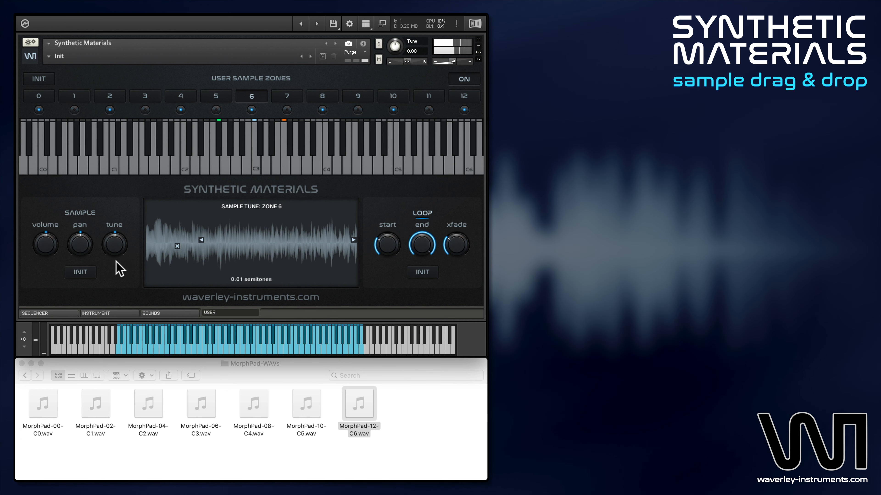
mouse_move(401, 251)
left_mouse_down()
mouse_move(388, 239)
mouse_move(390, 225)
mouse_move(421, 285)
mouse_move(422, 247)
mouse_move(388, 248)
left_mouse_up()
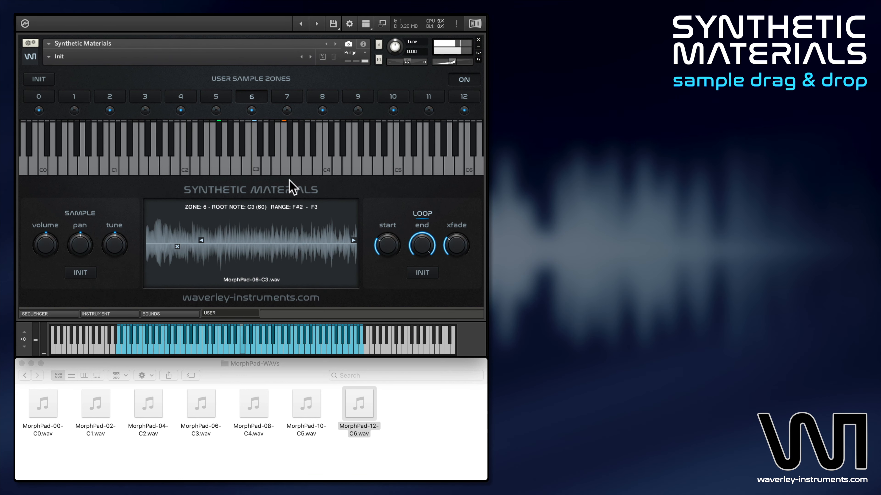
- Review the samples and key ranges of user zones 0, 2, 4, 6, 8, 10 and 12
left_click(49, 97)
left_click(104, 98)
left_click(181, 97)
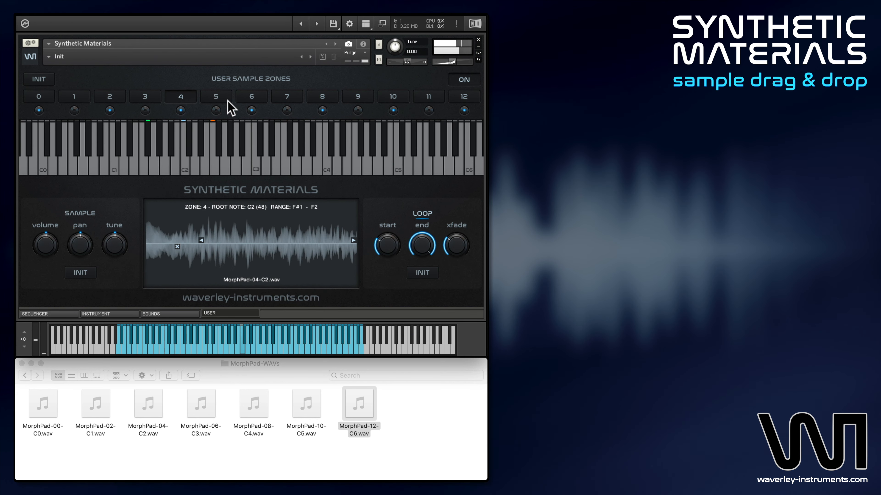
left_click(251, 99)
left_click(321, 97)
left_click(393, 100)
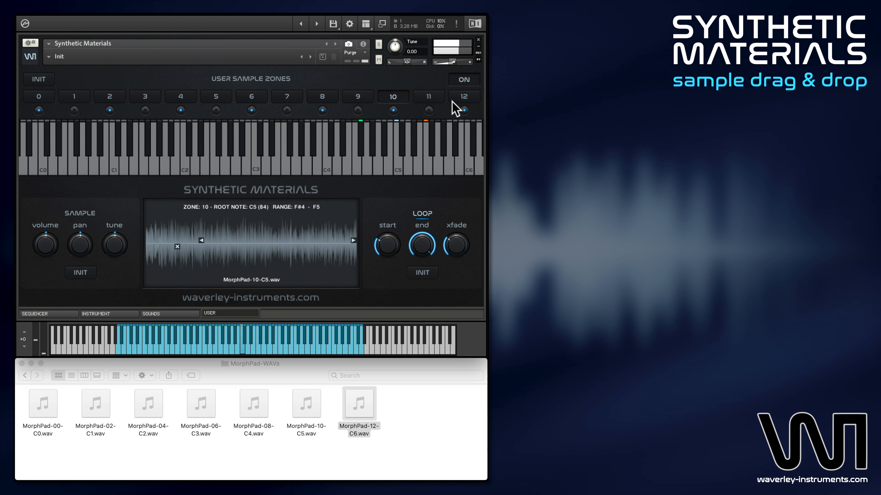
left_click(464, 100)
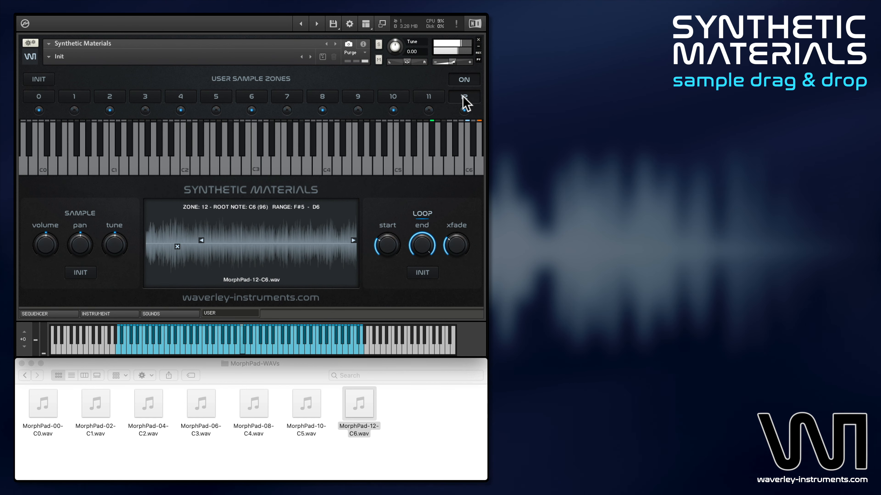
- On the instrument page, set the amp envelope attack to 2.5k ms and raise the filter cutoff
left_click(110, 313)
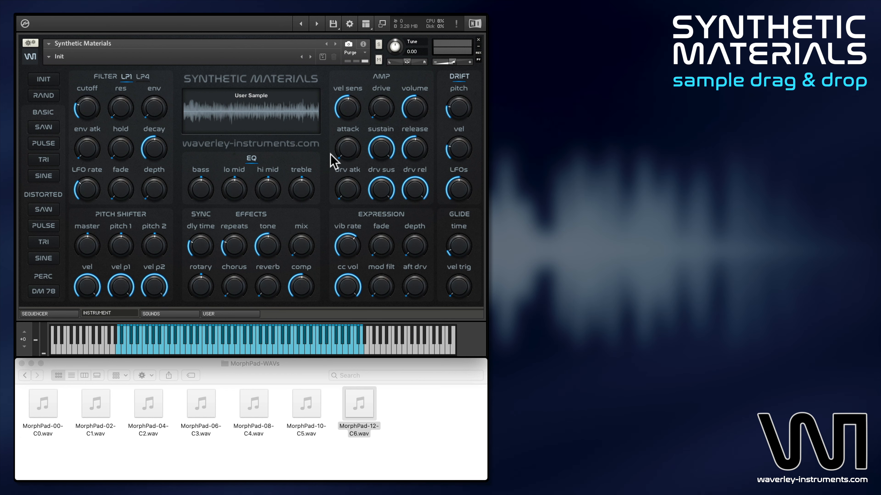
mouse_move(345, 154)
left_click_drag(345, 150, 347, 57)
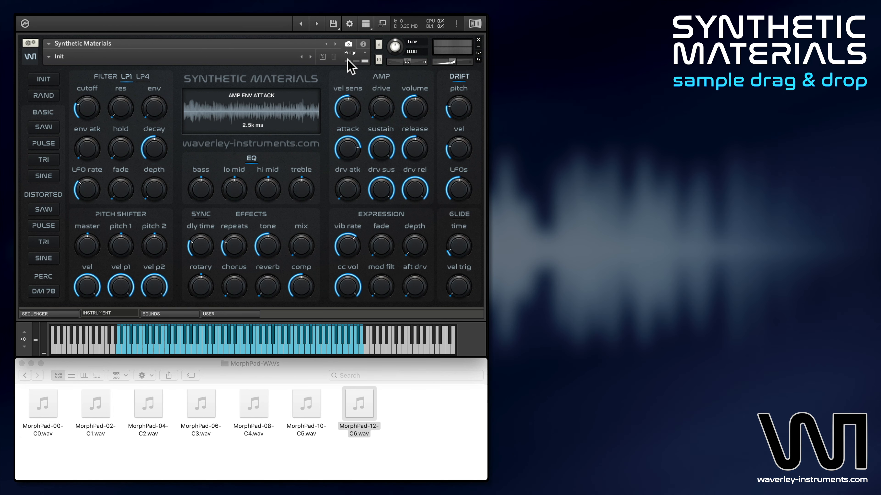
left_click_drag(87, 115, 84, 78)
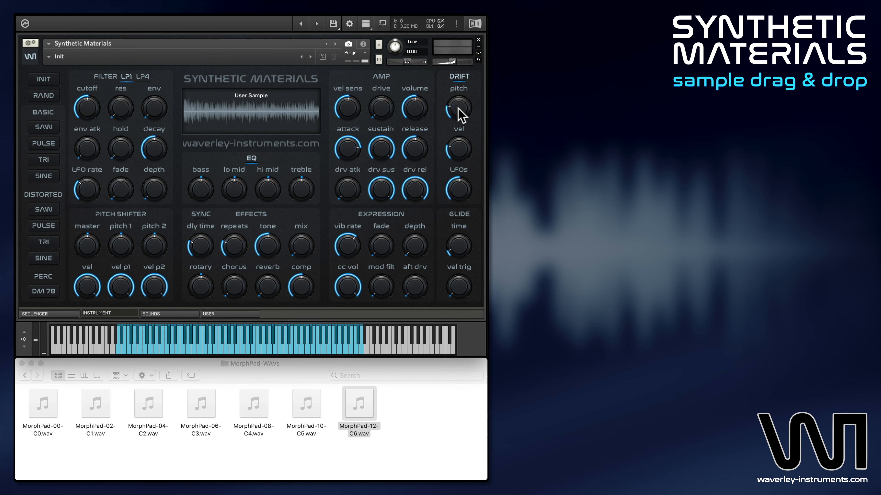
- Raise the pitch and velocity drift amounts and set the filter resonance to 30 %
left_click_drag(458, 108, 457, 82)
left_click_drag(461, 153, 461, 130)
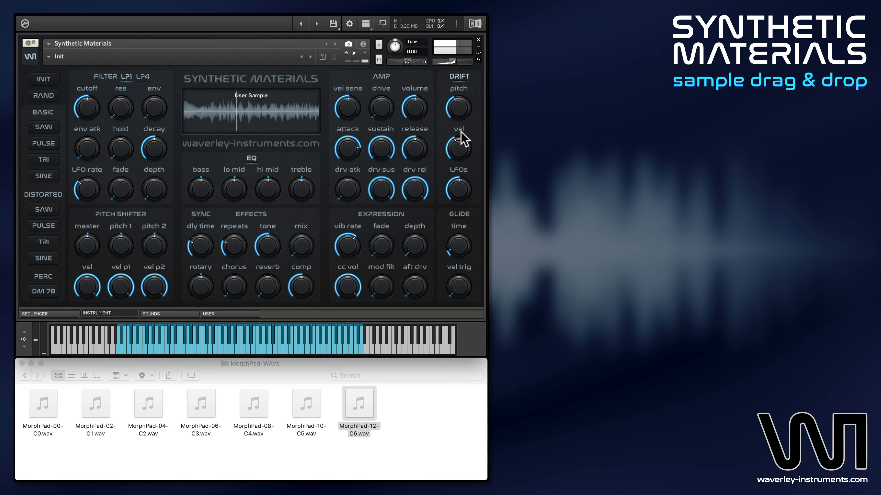
left_click_drag(119, 116, 120, 83)
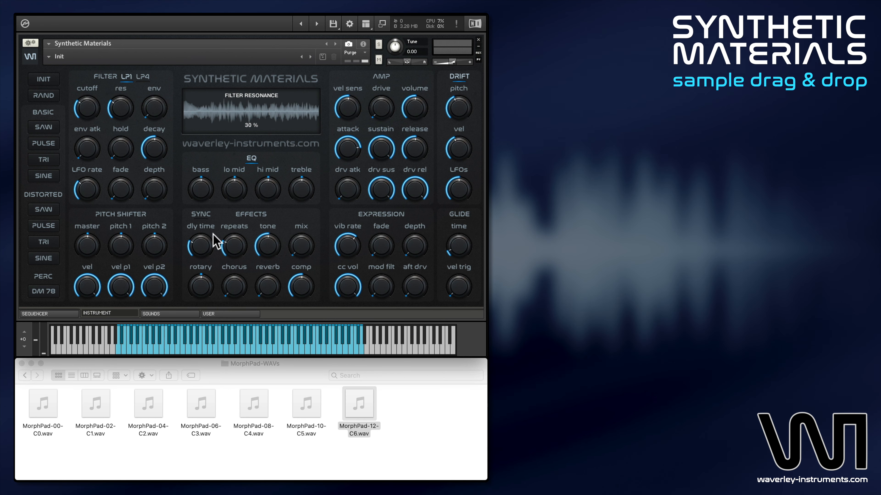
- Raise the effects mix and reverb amounts along with the pitch shifter's pitch 2
left_click_drag(299, 255, 301, 210)
left_click_drag(274, 291, 270, 229)
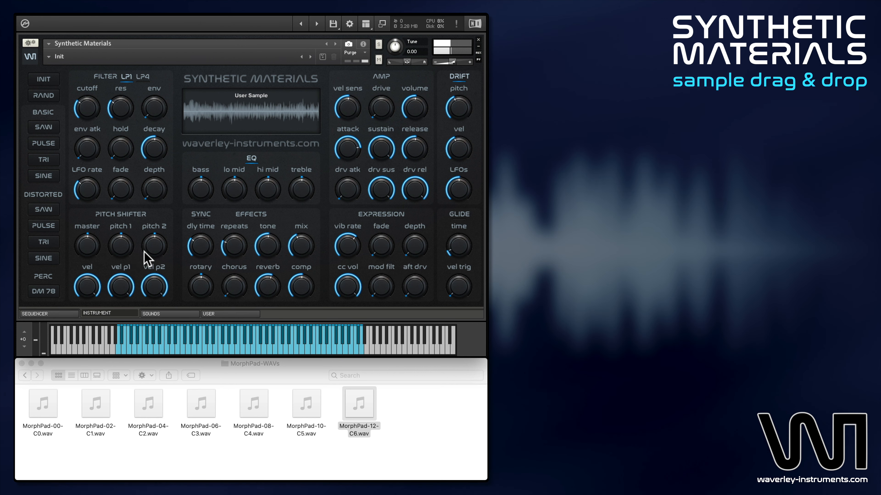
left_click_drag(146, 253, 155, 232)
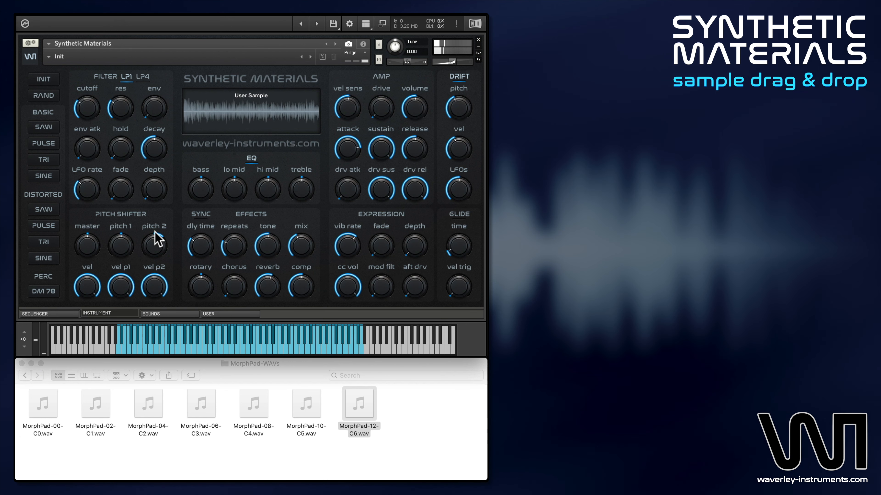
- Load the sequencer demo snapshot SEQ Ambient Piano Swells (C# 75 BPM)
left_click(48, 57)
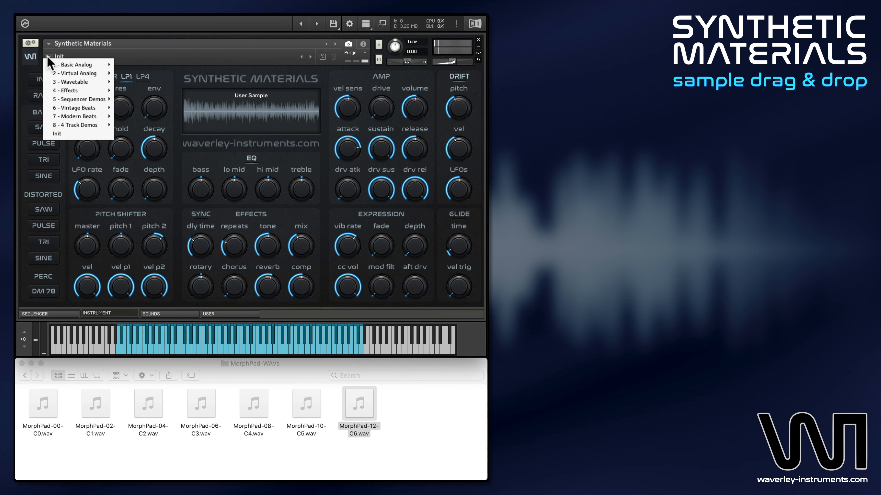
mouse_move(91, 99)
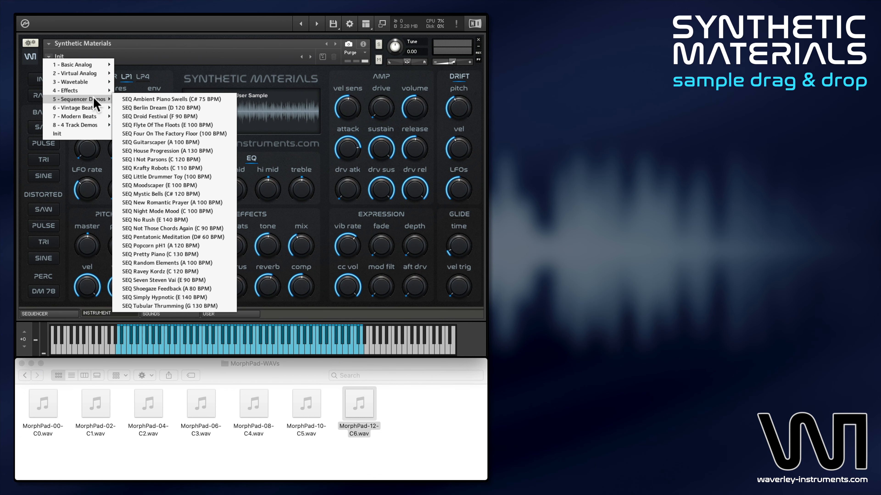
left_click(136, 101)
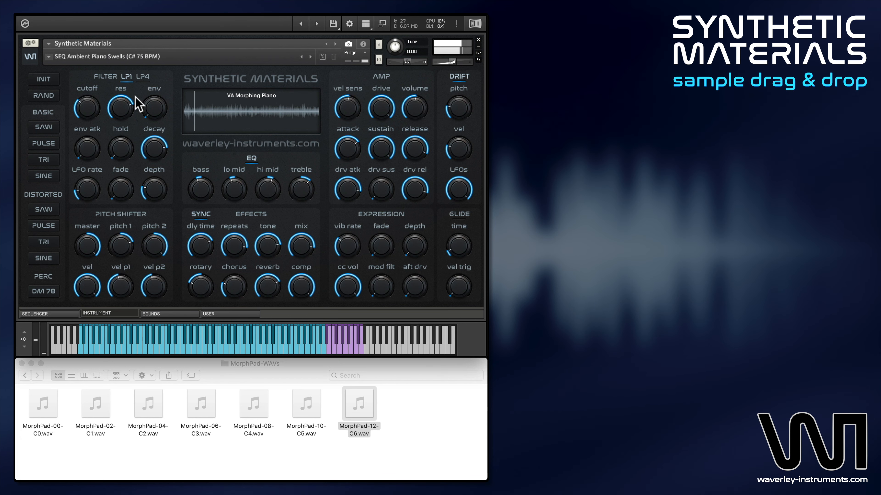
- Load Chord keys Cm.wav from the Demo Samples folder into user zone 6 and return to the instrument page
left_click(222, 313)
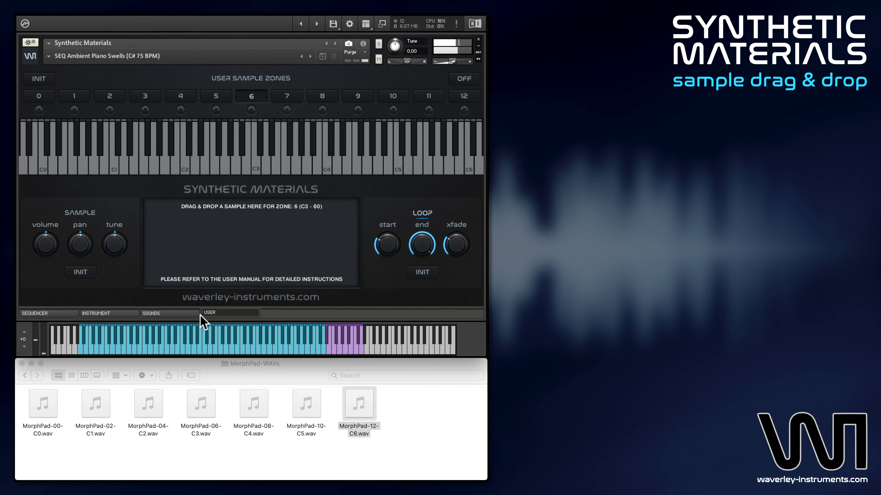
left_click(25, 375)
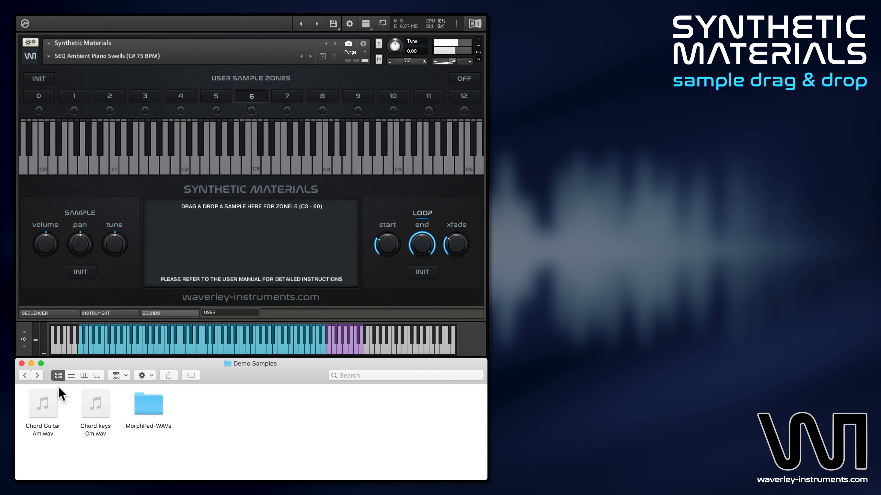
left_click_drag(94, 419, 240, 257)
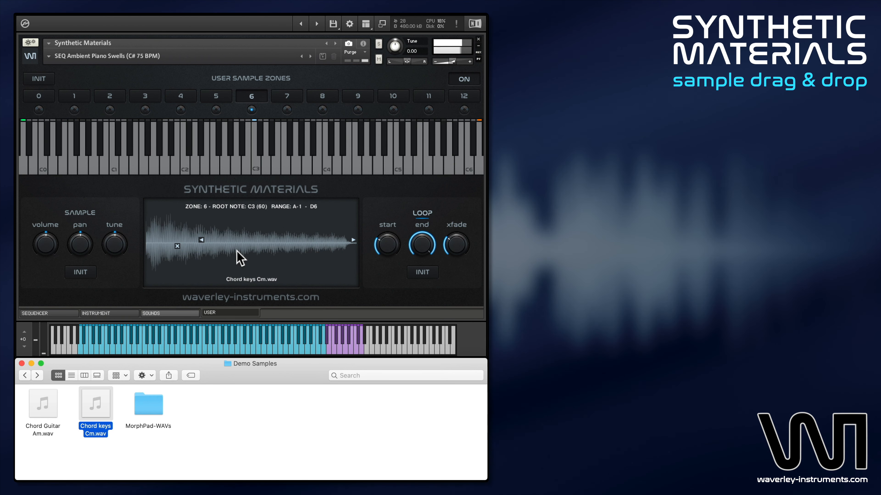
left_click(124, 314)
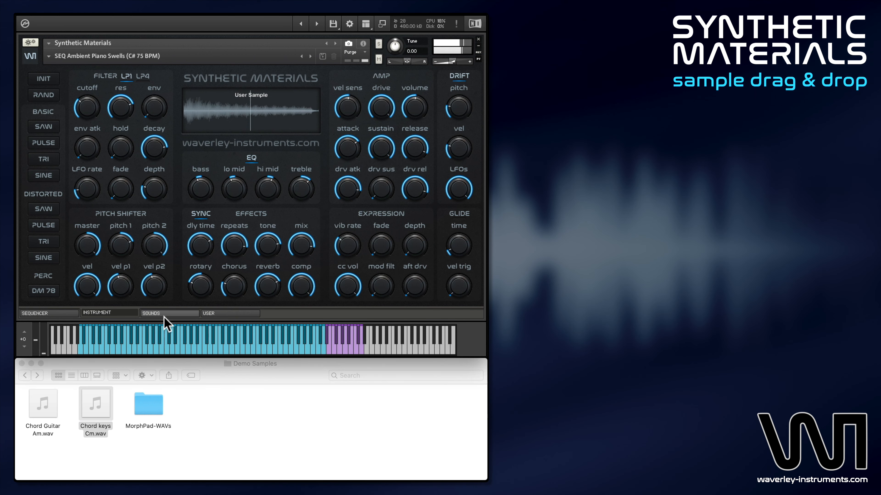